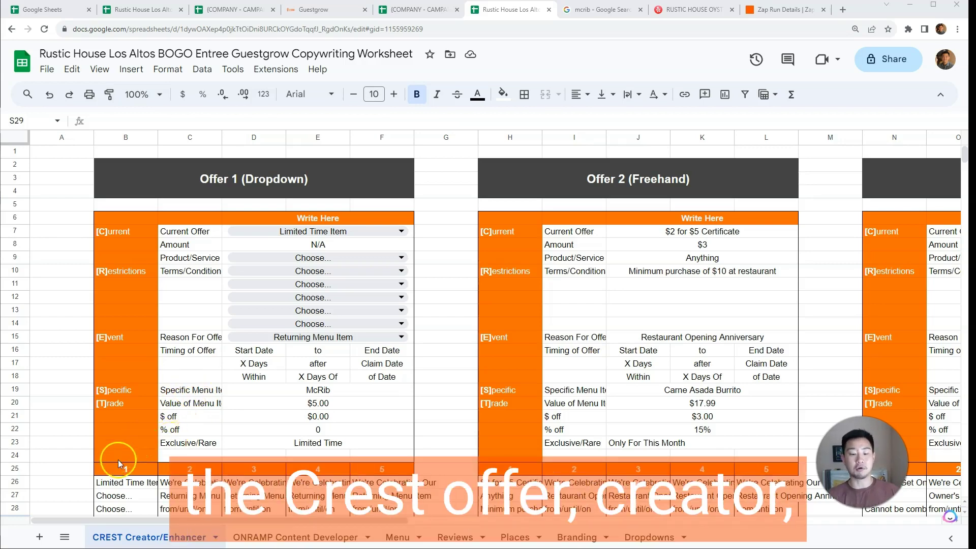
# Select and copy Offer 3's Winner block (N35:R38) holding the Lobster Roll birthday offer
pyautogui.moveTo(166, 522); pyautogui.dragTo(354, 522)
pyautogui.scroll(-5, 387, 489)
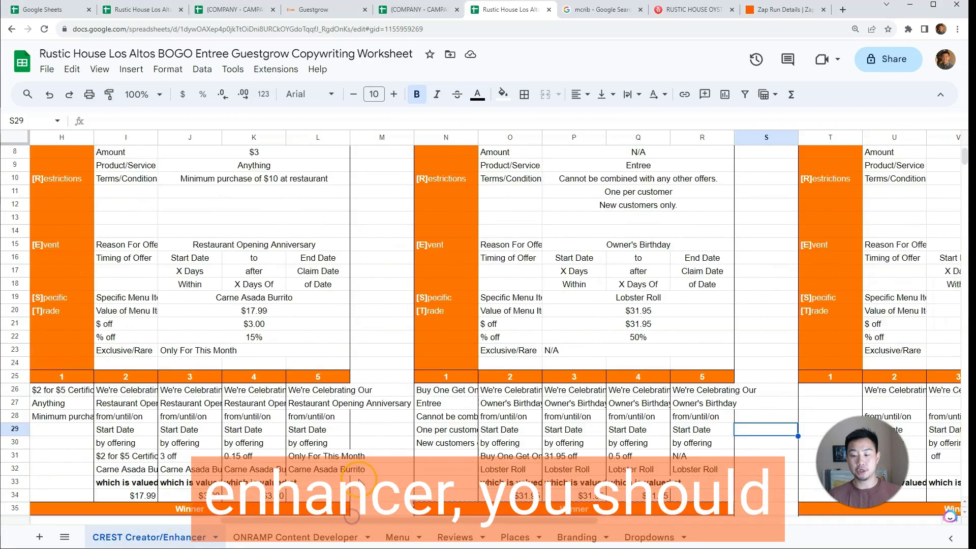
pyautogui.scroll(-2, 387, 489)
pyautogui.click(531, 399)
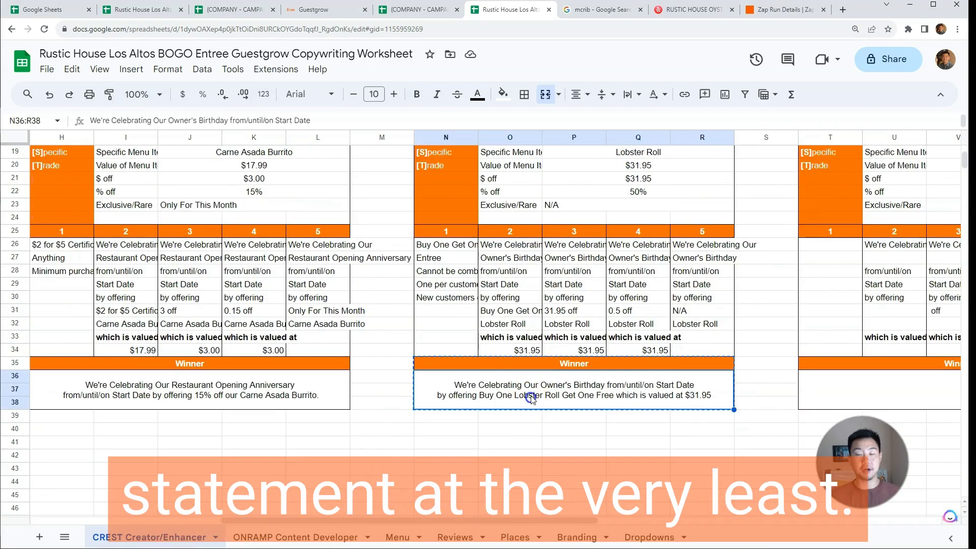
pyautogui.click(541, 402)
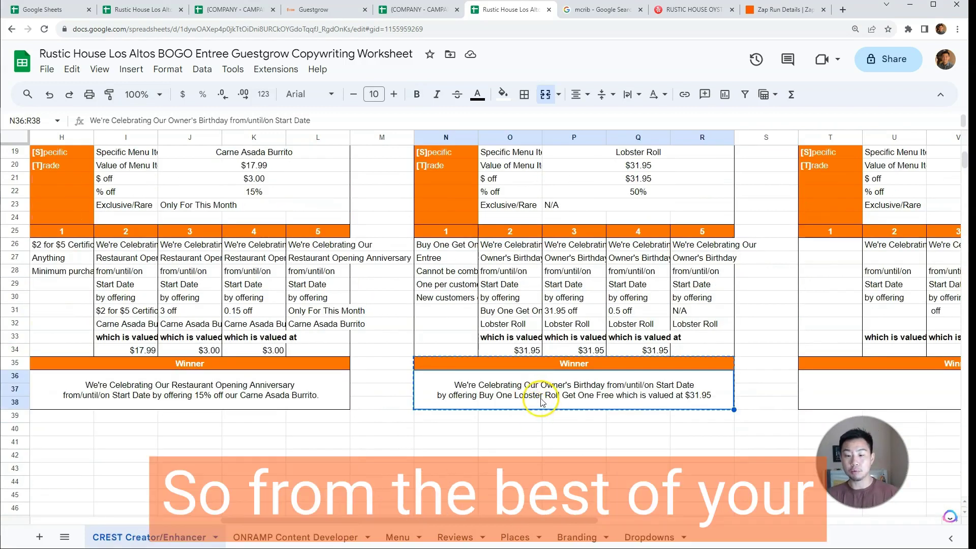
pyautogui.moveTo(489, 505); pyautogui.dragTo(517, 517)
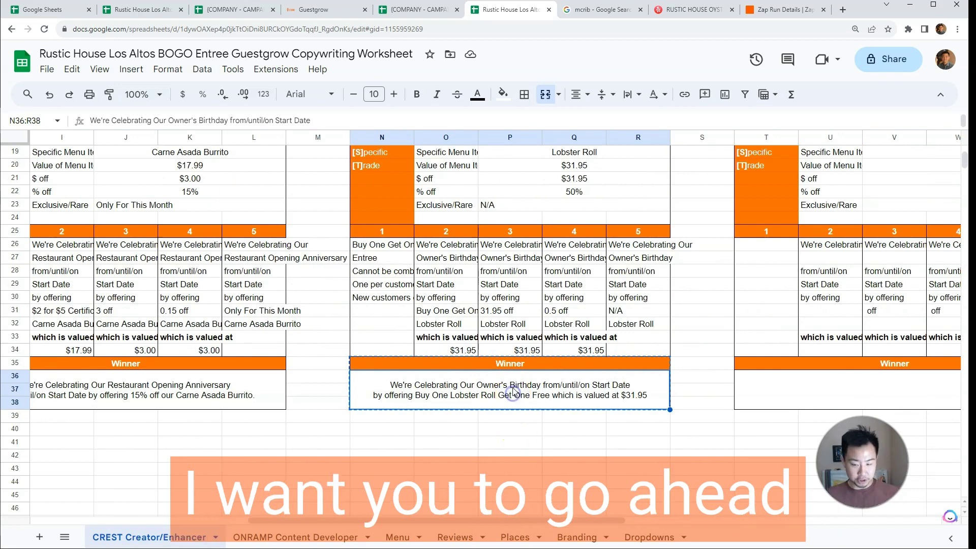
pyautogui.click(584, 446)
pyautogui.click(543, 364)
pyautogui.moveTo(543, 363); pyautogui.dragTo(504, 379)
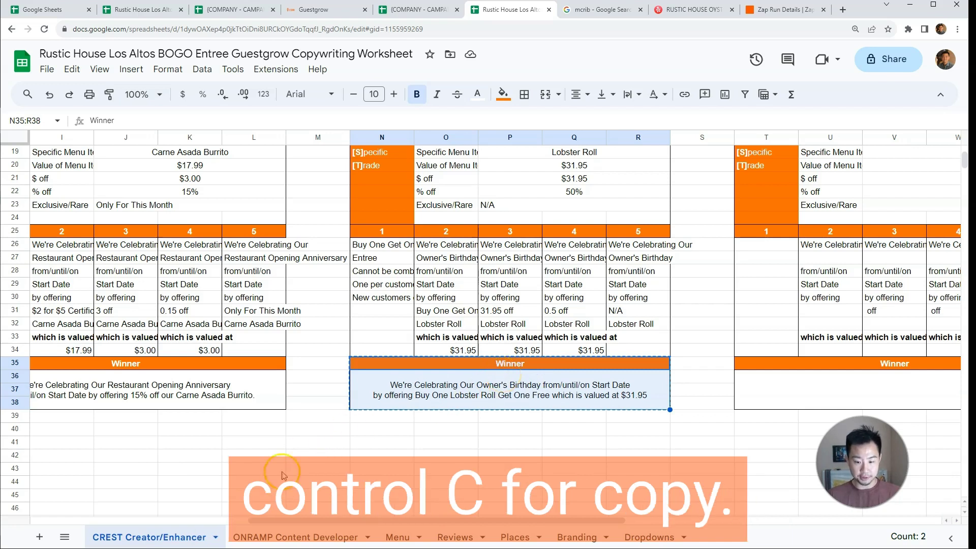
# Paste the Lobster Roll Winner block into B12 of ONRAMP Content Developer, with row 11 left blank
pyautogui.click(279, 538)
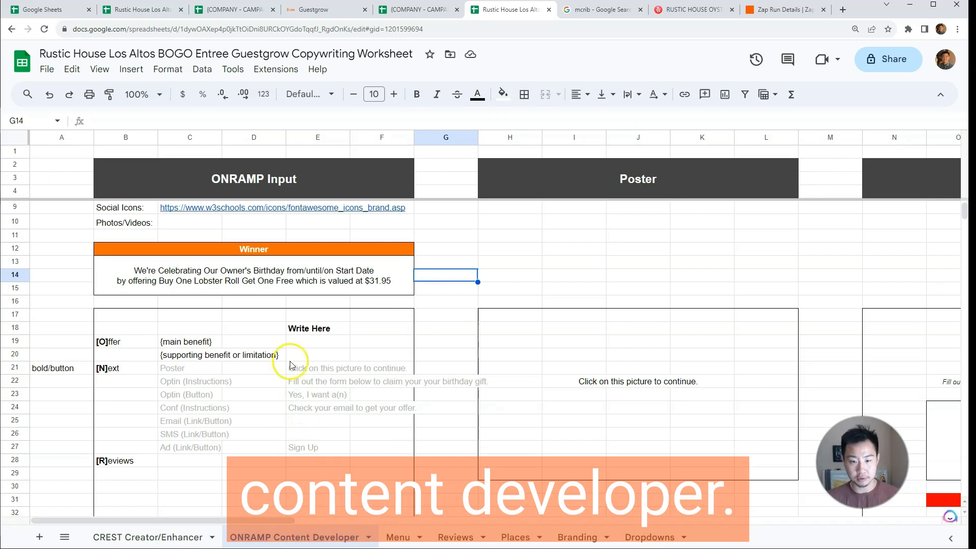
pyautogui.scroll(2, 262, 391)
pyautogui.click(123, 288)
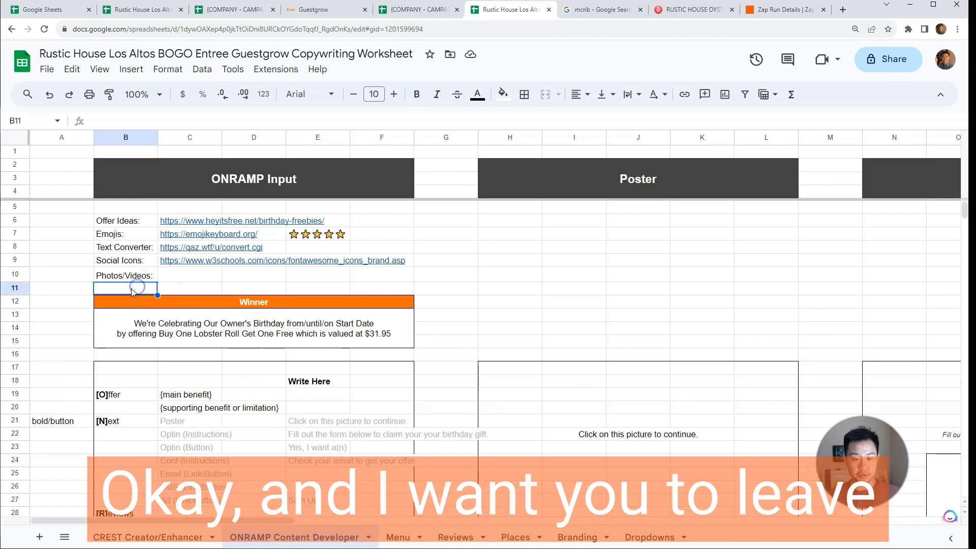
pyautogui.moveTo(122, 290); pyautogui.dragTo(370, 289)
pyautogui.click(370, 289)
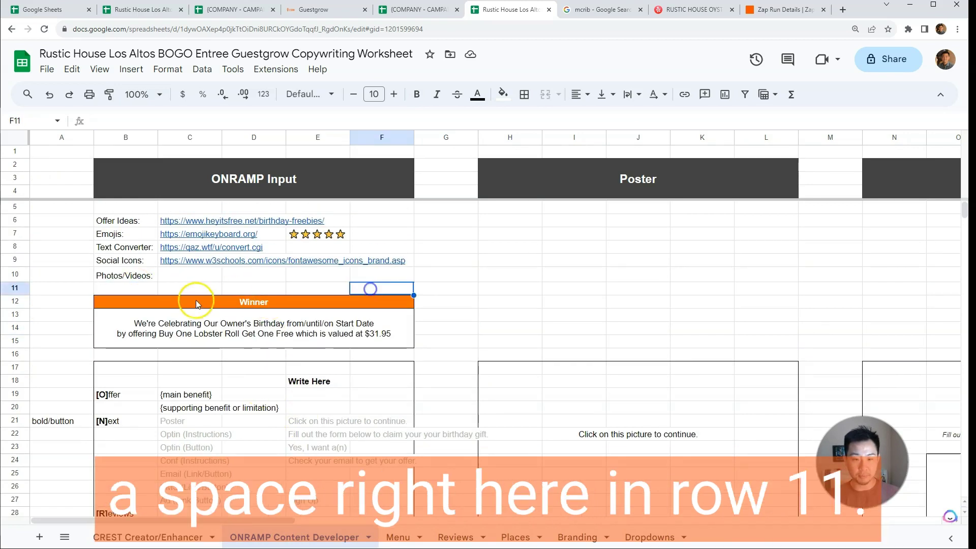
pyautogui.click(188, 304)
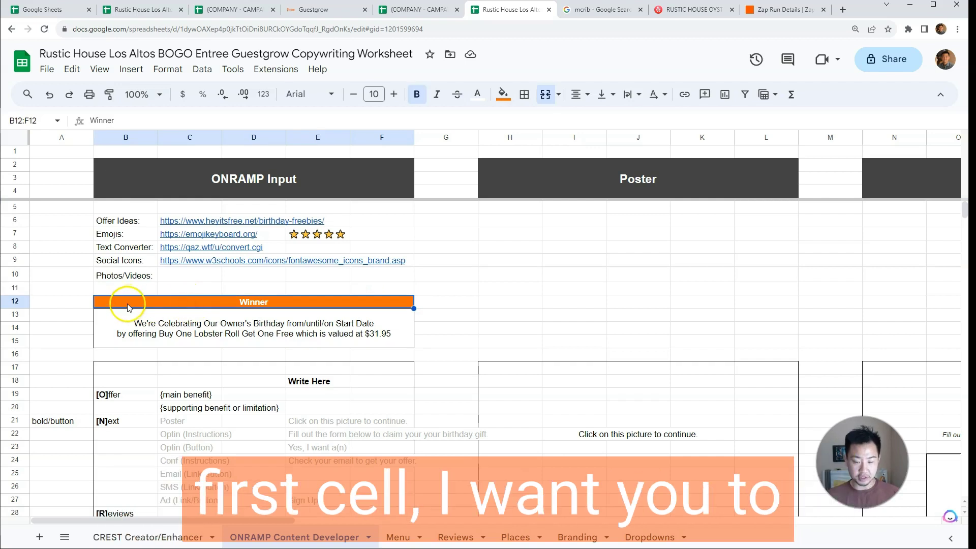
pyautogui.hotkey('ctrl', 'v')
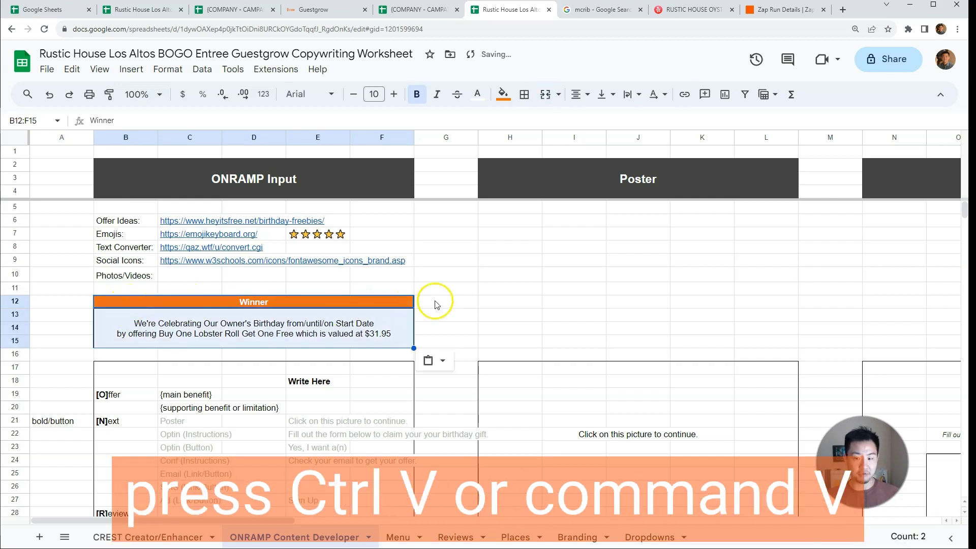
pyautogui.click(450, 300)
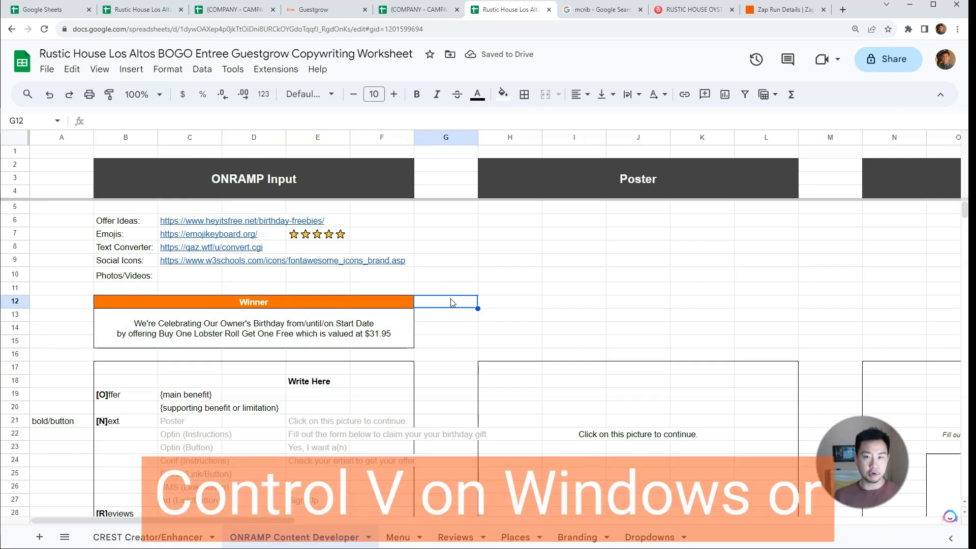
pyautogui.click(315, 299)
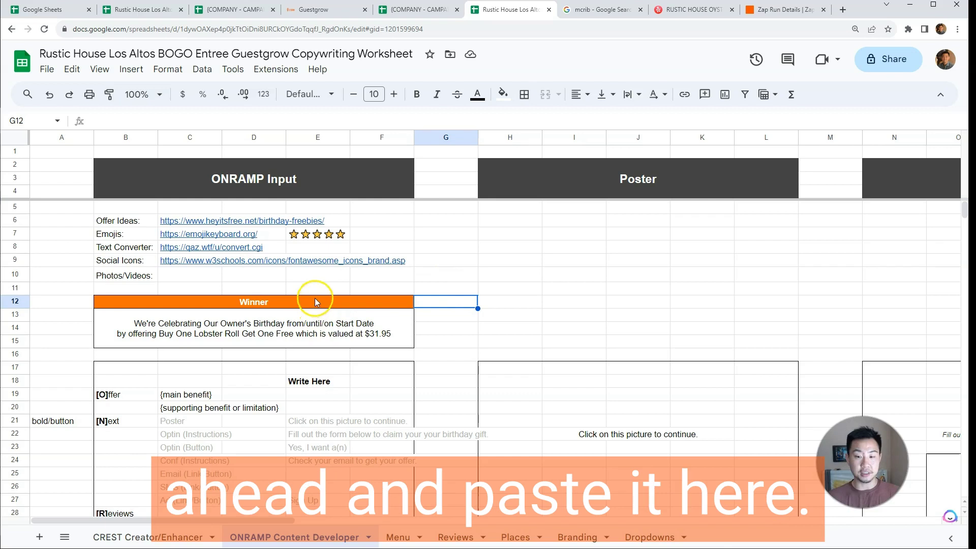
pyautogui.click(330, 324)
pyautogui.click(449, 326)
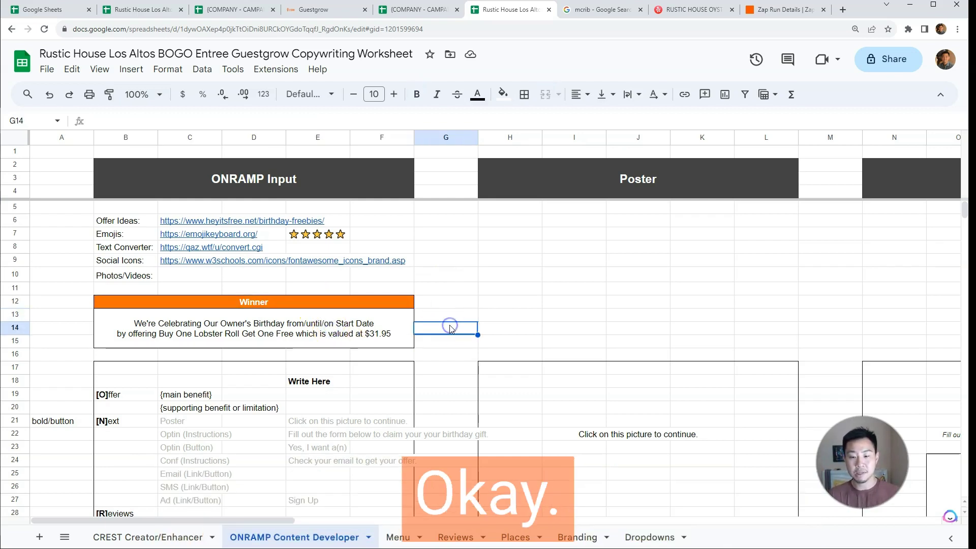
# Scroll through the ONRAMP Input rows, then move right past Poster toward the Signup Page section
pyautogui.scroll(-1, 448, 341)
pyautogui.click(327, 356)
pyautogui.scroll(-1, 412, 370)
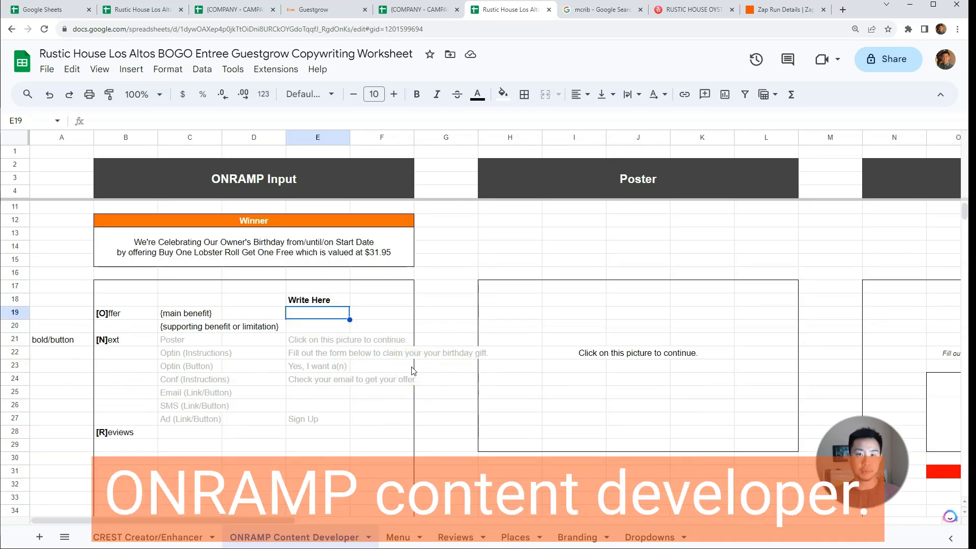
pyautogui.click(376, 375)
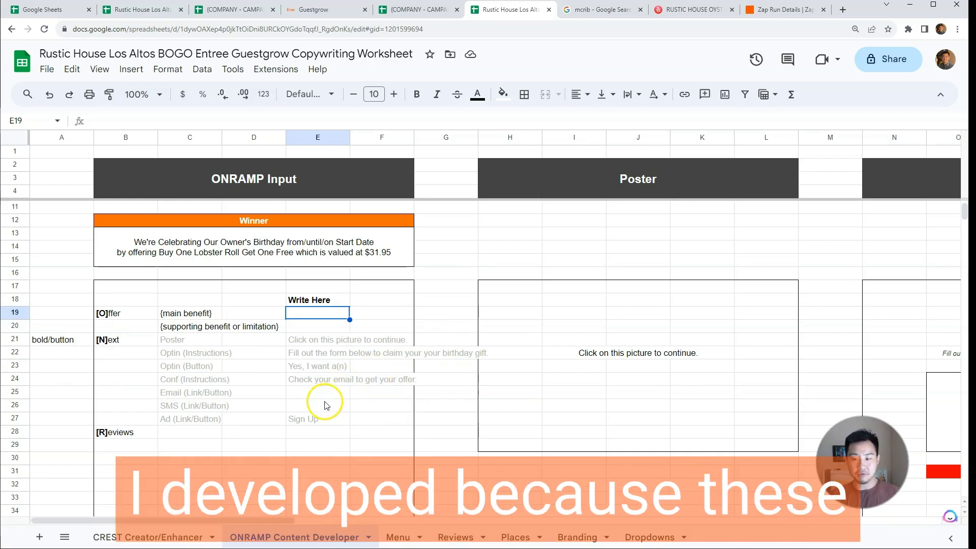
pyautogui.scroll(1, 335, 411)
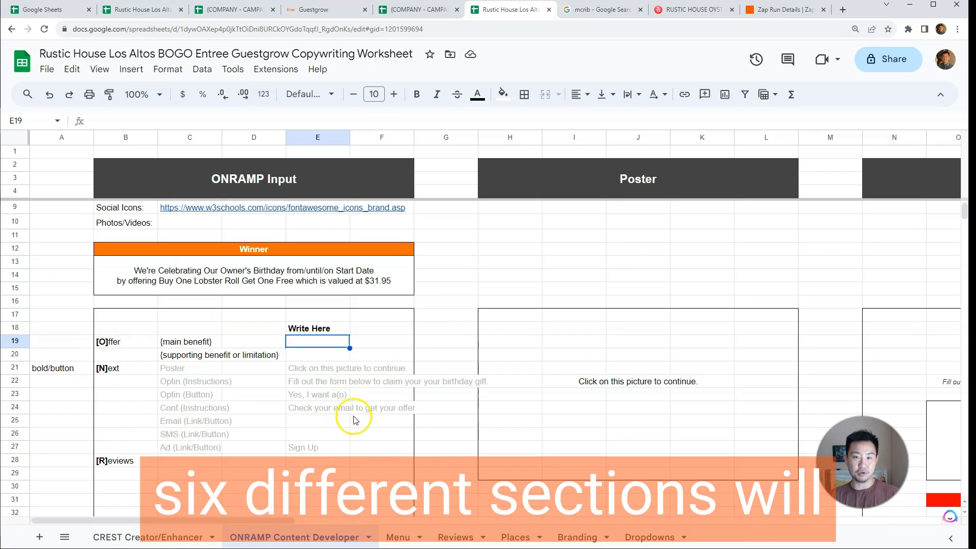
pyautogui.moveTo(304, 519); pyautogui.dragTo(420, 520)
pyautogui.click(416, 186)
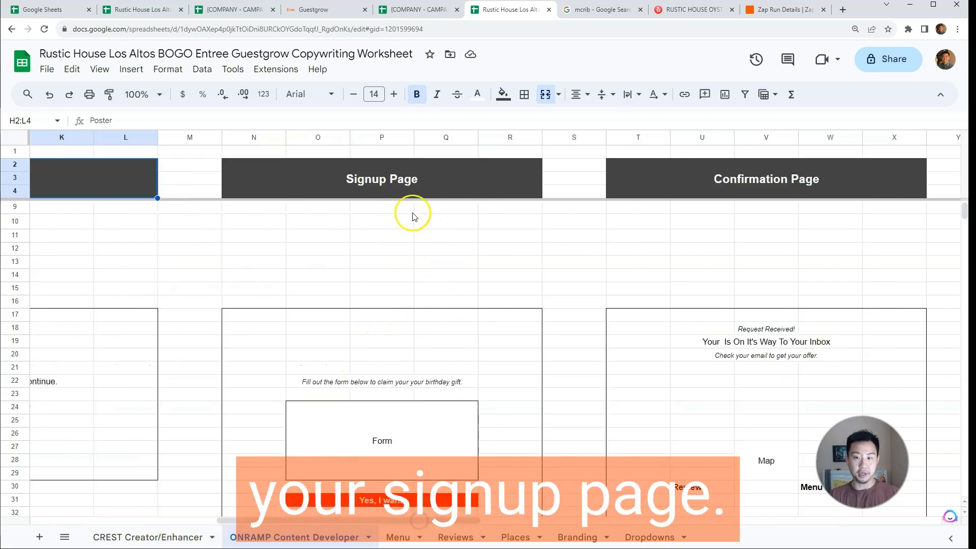
# Move right from the Signup Page through the Confirmation Page and Confirmation Email mockups
pyautogui.click(420, 182)
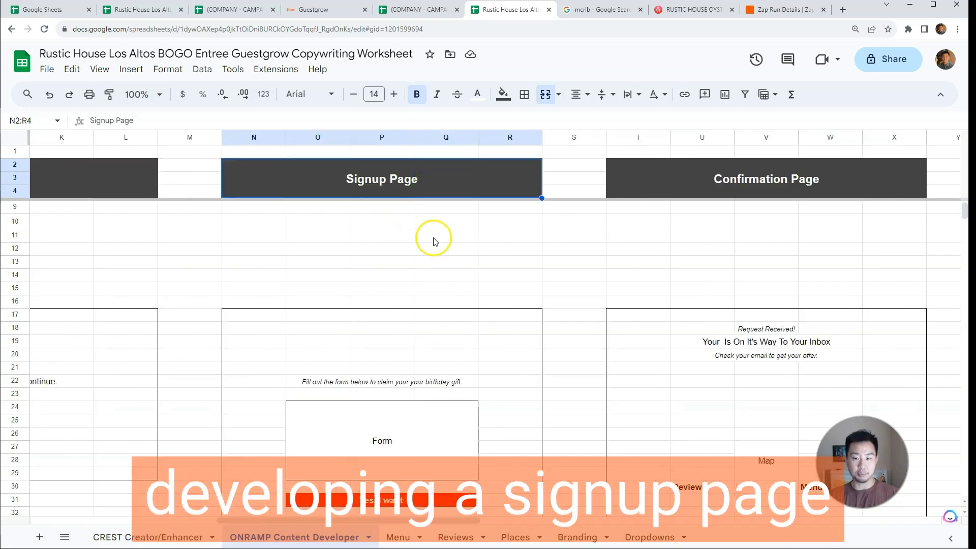
pyautogui.scroll(-1, 435, 238)
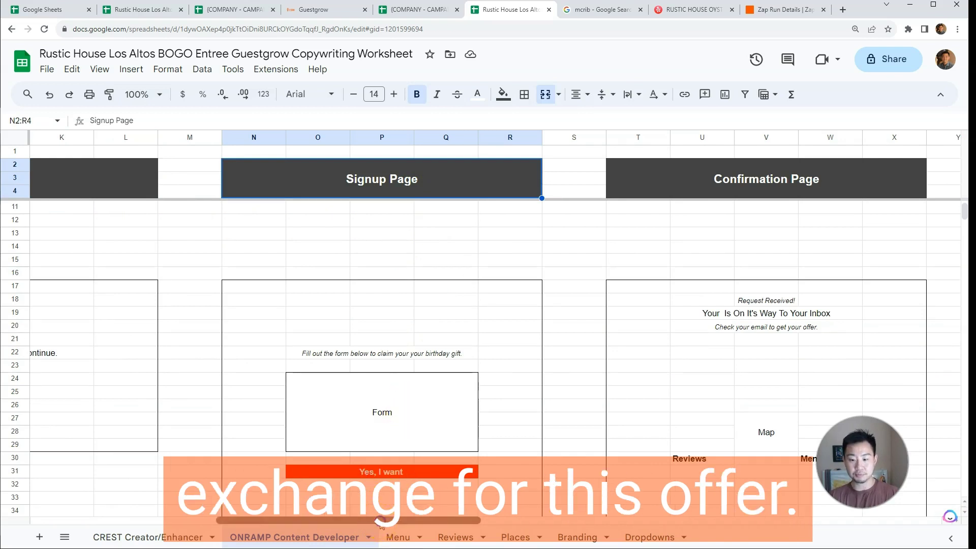
pyautogui.moveTo(379, 520); pyautogui.dragTo(461, 522)
pyautogui.click(529, 230)
pyautogui.scroll(-1, 516, 277)
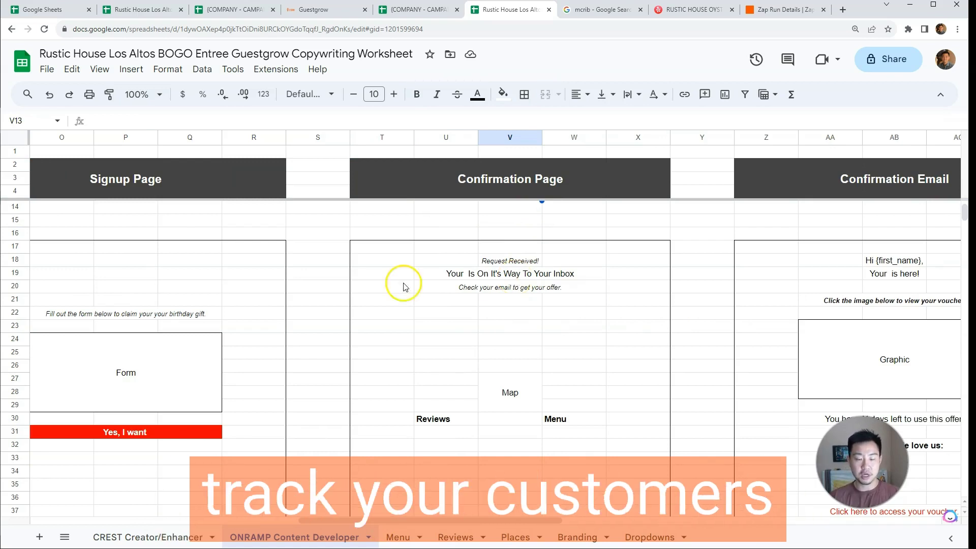
pyautogui.moveTo(535, 526); pyautogui.dragTo(634, 318)
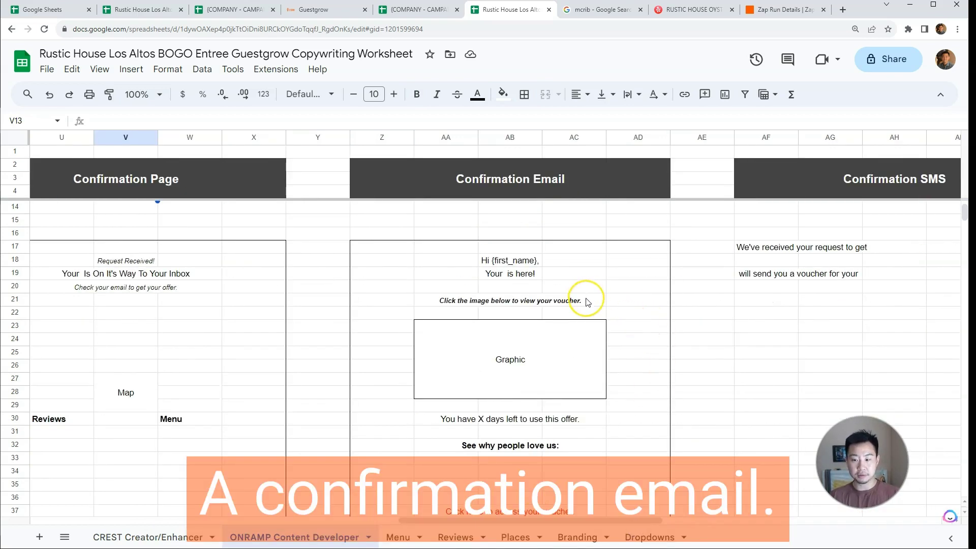
pyautogui.scroll(-3, 587, 301)
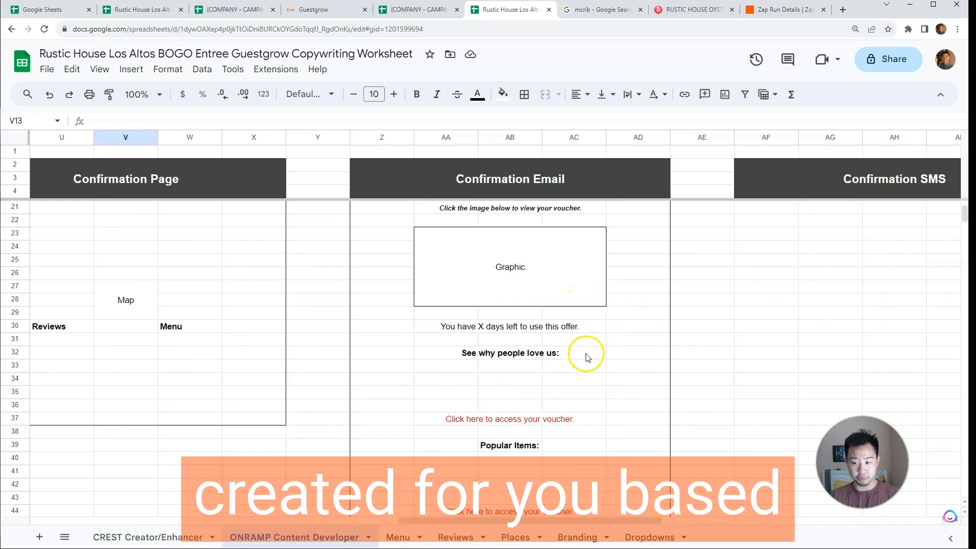
pyautogui.scroll(4, 583, 348)
pyautogui.moveTo(547, 521); pyautogui.dragTo(665, 522)
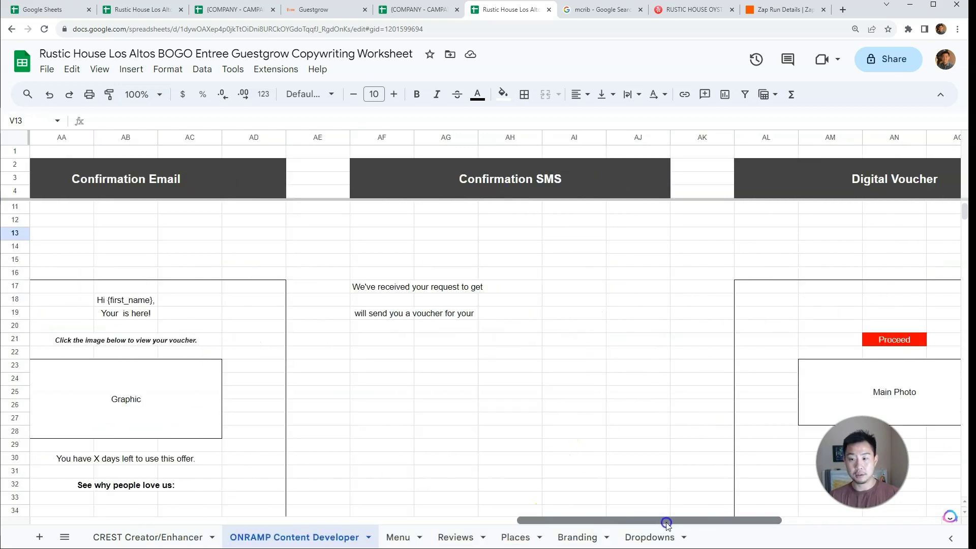
# Inspect the Confirmation SMS line formulas, then continue through Digital Voucher to the Ad section
pyautogui.click(416, 288)
pyautogui.click(401, 313)
pyautogui.moveTo(564, 519); pyautogui.dragTo(661, 519)
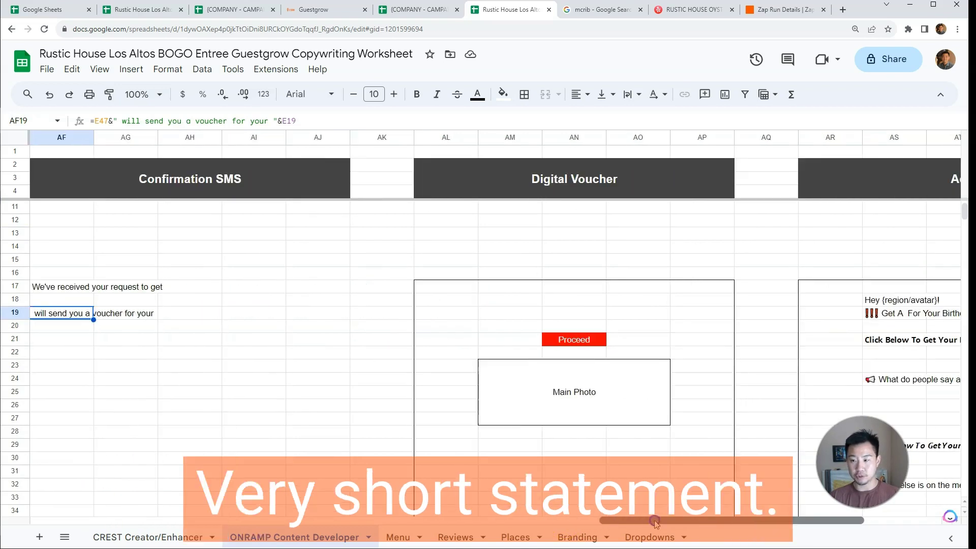
pyautogui.scroll(-2, 604, 382)
pyautogui.scroll(1, 604, 382)
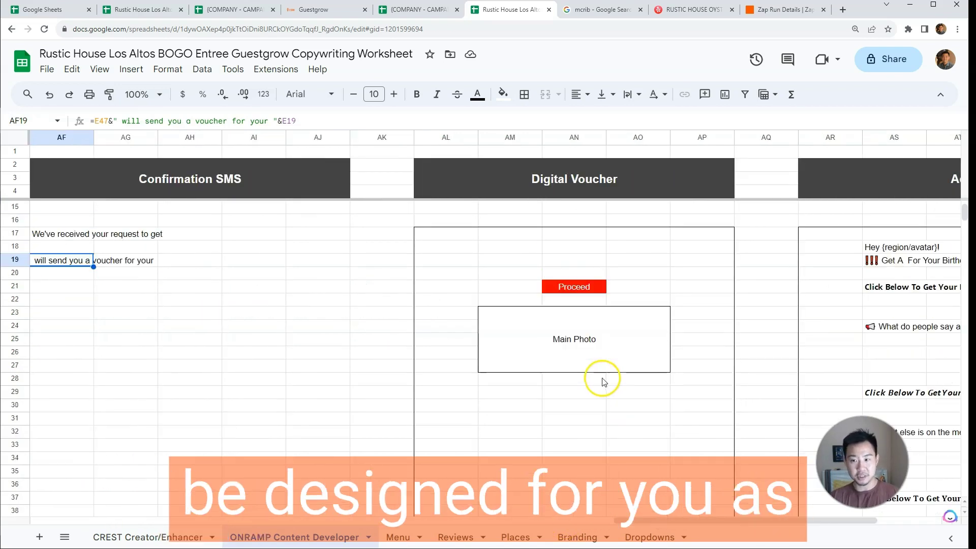
pyautogui.moveTo(664, 520); pyautogui.dragTo(726, 518)
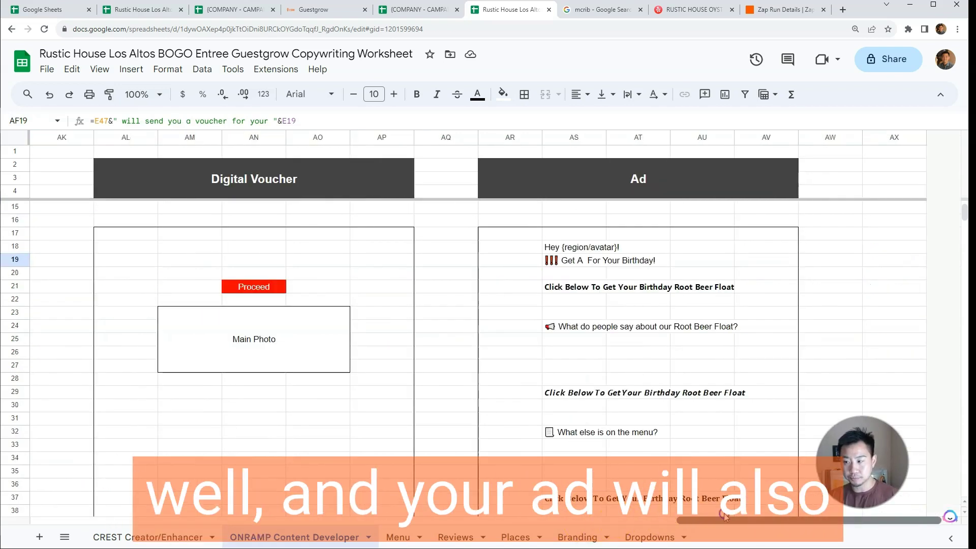
pyautogui.click(644, 275)
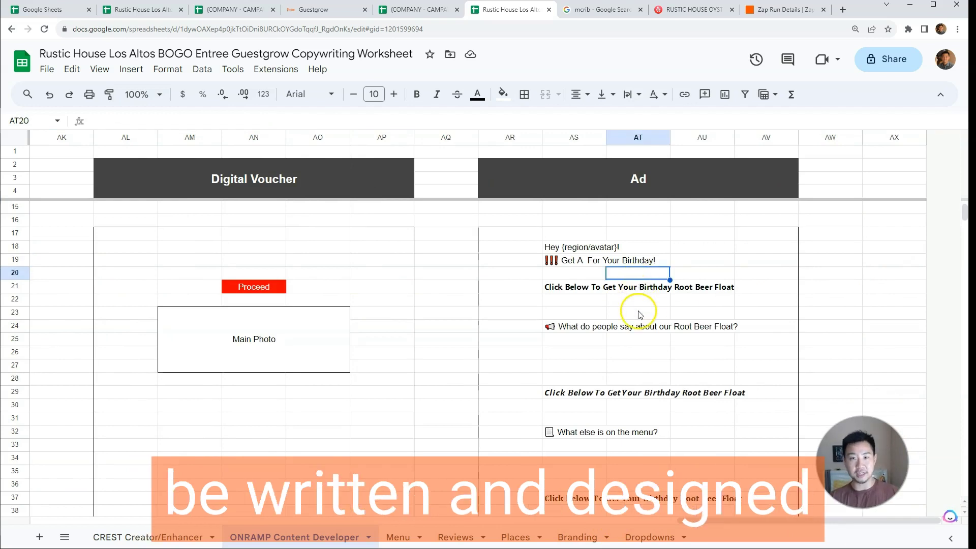
pyautogui.moveTo(745, 524); pyautogui.dragTo(100, 524)
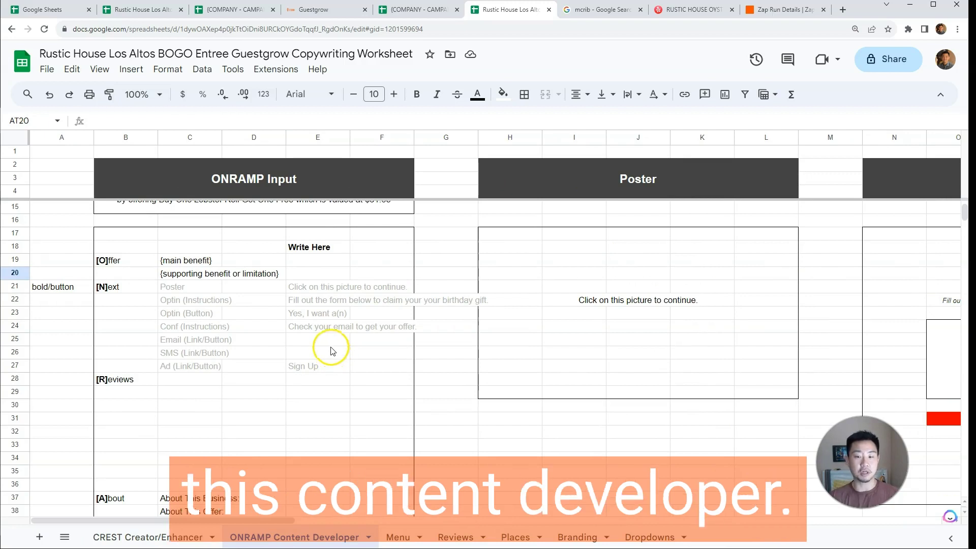
# Scroll back up to the Winner banner and select the [O]ffer row label
pyautogui.scroll(1, 331, 350)
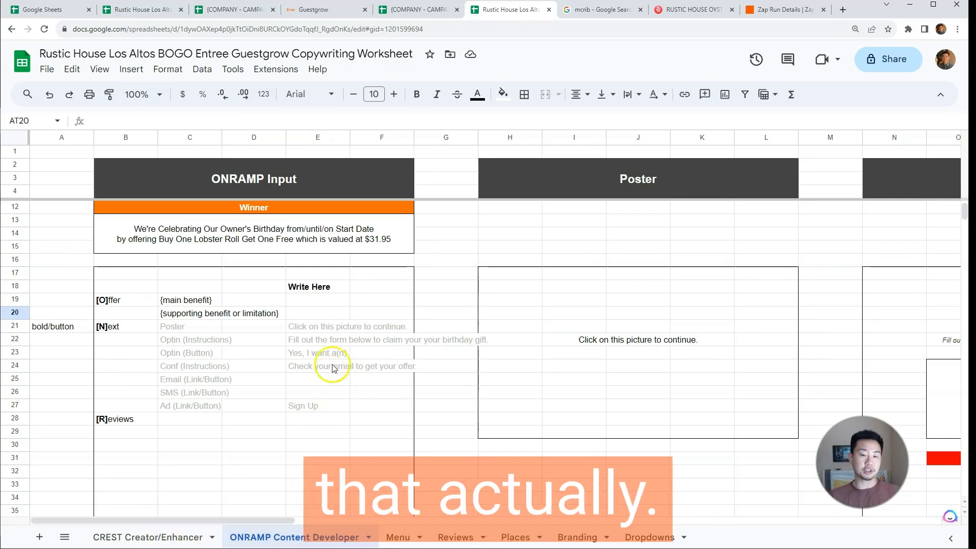
pyautogui.click(124, 301)
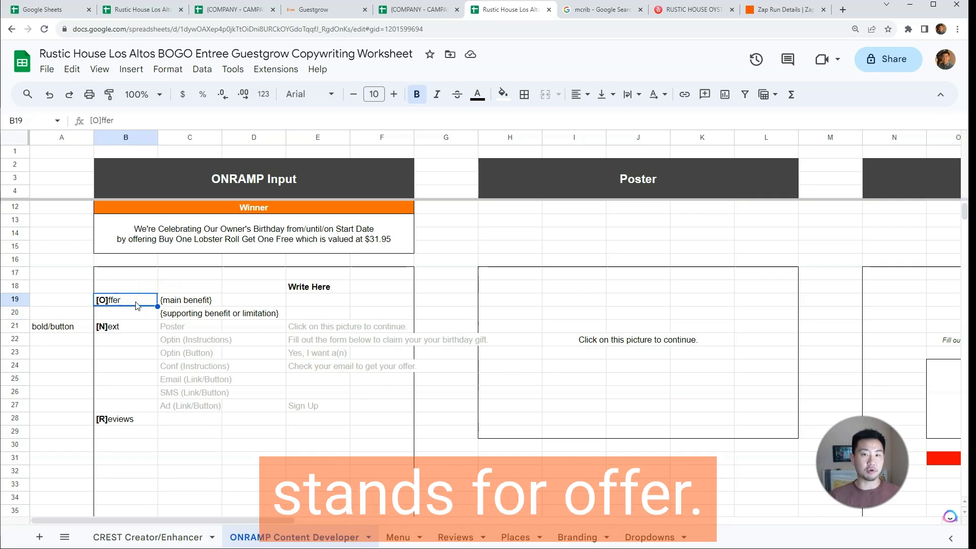
# Cross-check the CREST Creator/Enhancer sheet, then select the Next prompts C21:E27 and shift right to the mockups
pyautogui.click(196, 539)
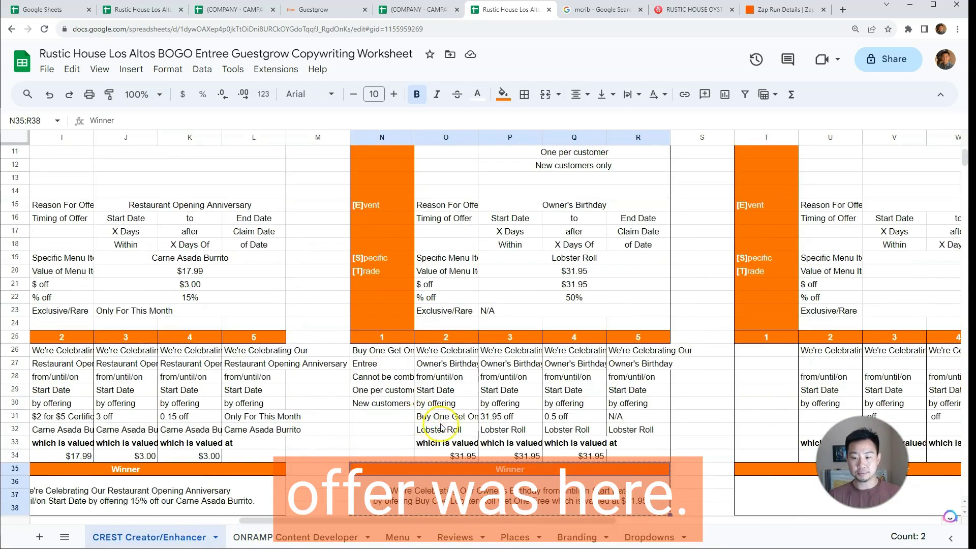
pyautogui.click(262, 540)
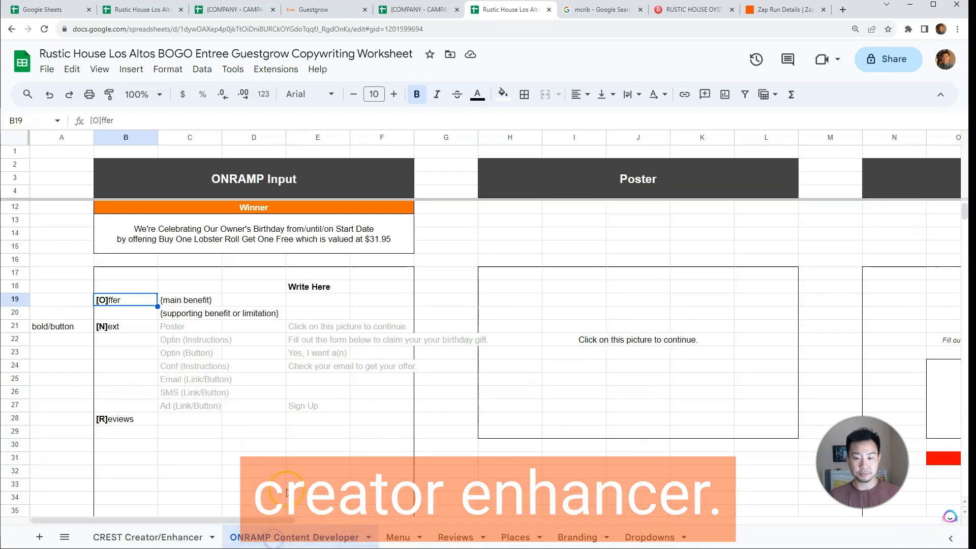
pyautogui.click(129, 326)
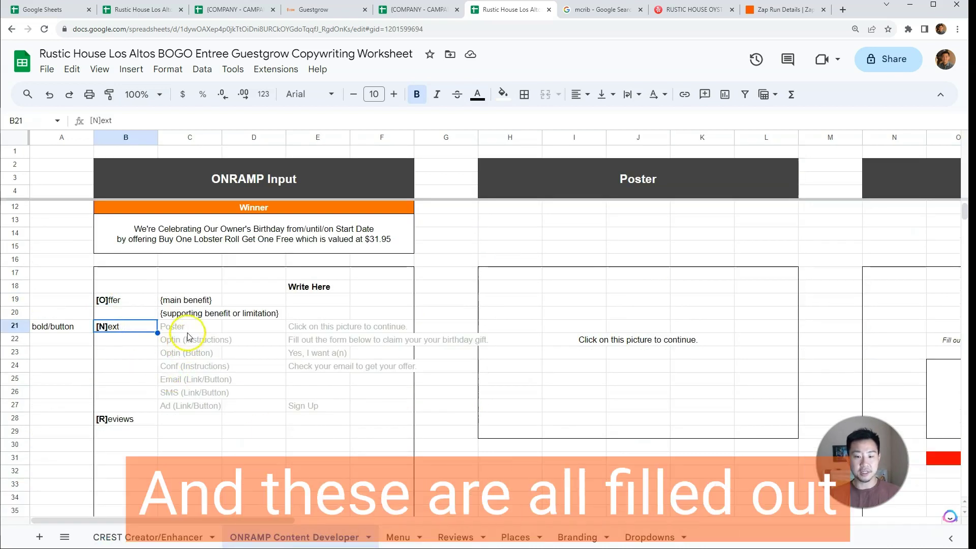
pyautogui.moveTo(189, 329); pyautogui.dragTo(331, 402)
pyautogui.click(357, 381)
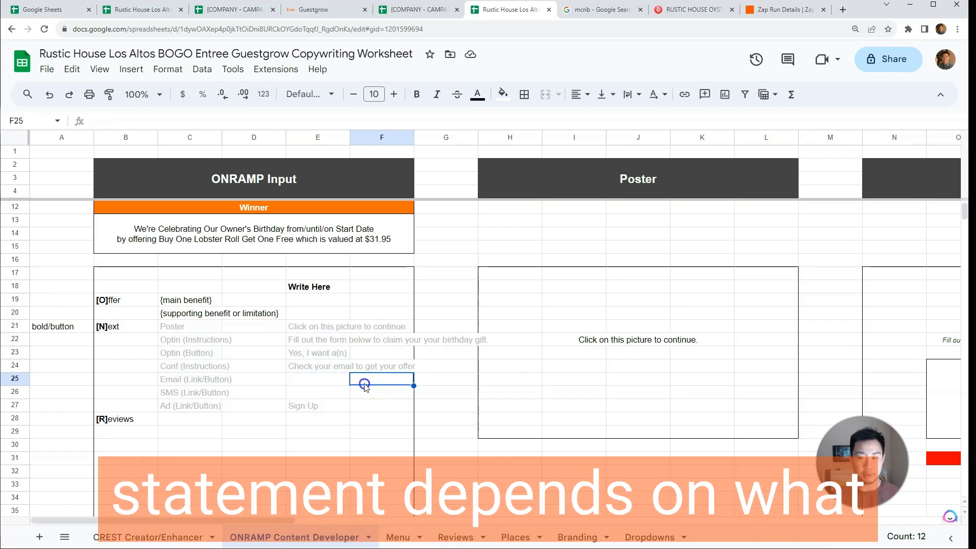
pyautogui.moveTo(266, 521); pyautogui.dragTo(427, 526)
pyautogui.click(491, 461)
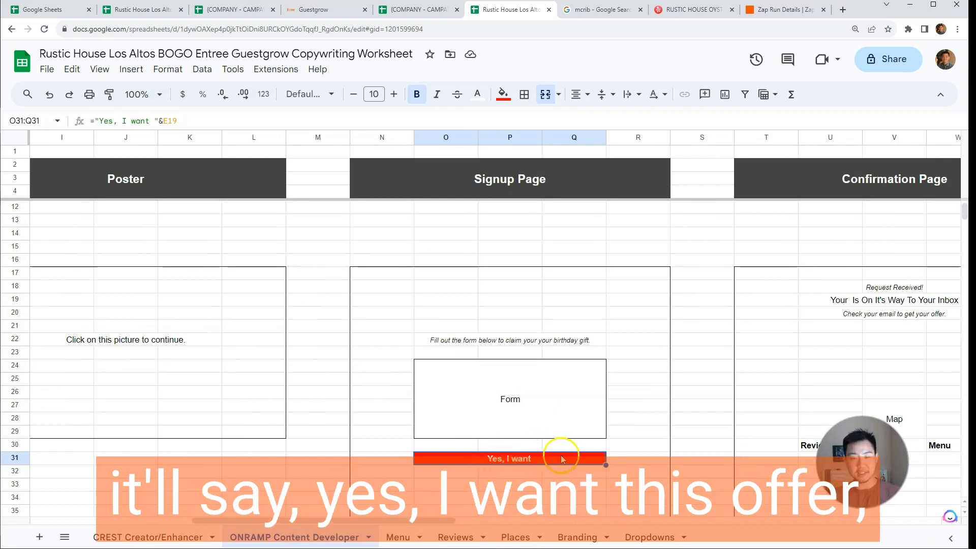
pyautogui.moveTo(344, 520); pyautogui.dragTo(456, 517)
pyautogui.click(446, 313)
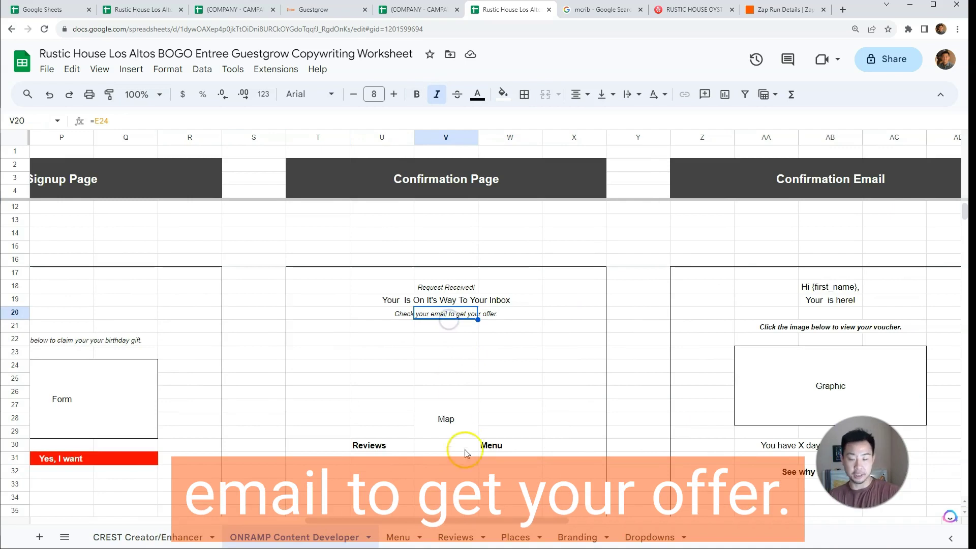
pyautogui.moveTo(399, 529); pyautogui.dragTo(489, 522)
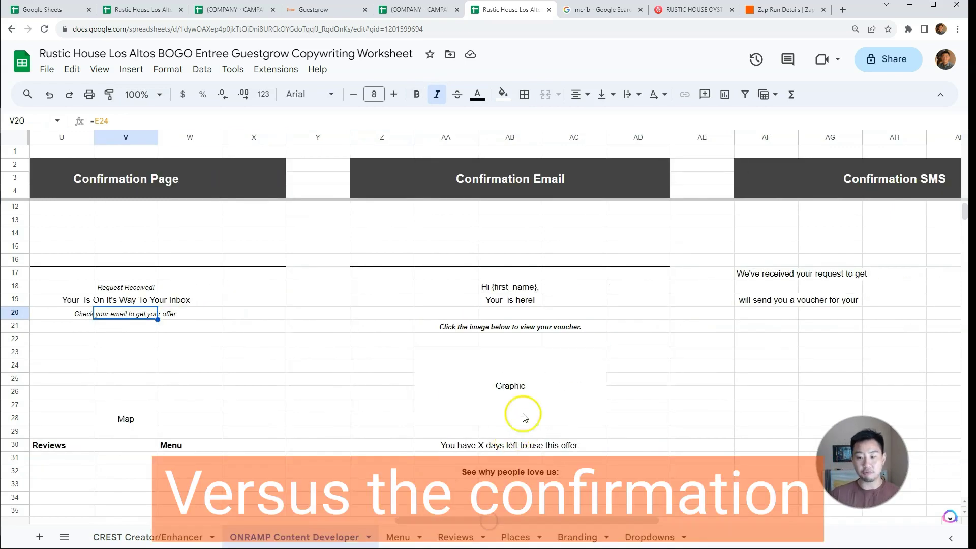
pyautogui.click(514, 326)
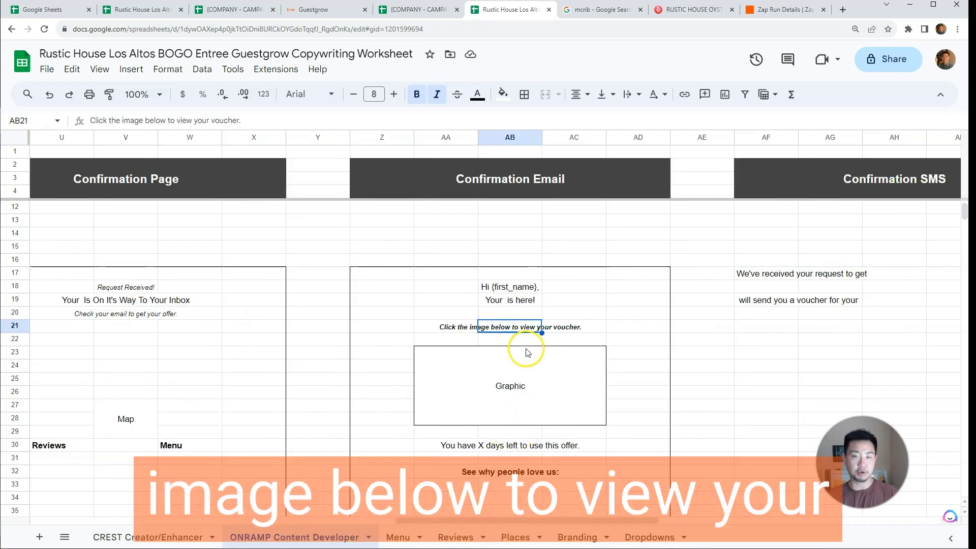
pyautogui.moveTo(538, 521); pyautogui.dragTo(711, 506)
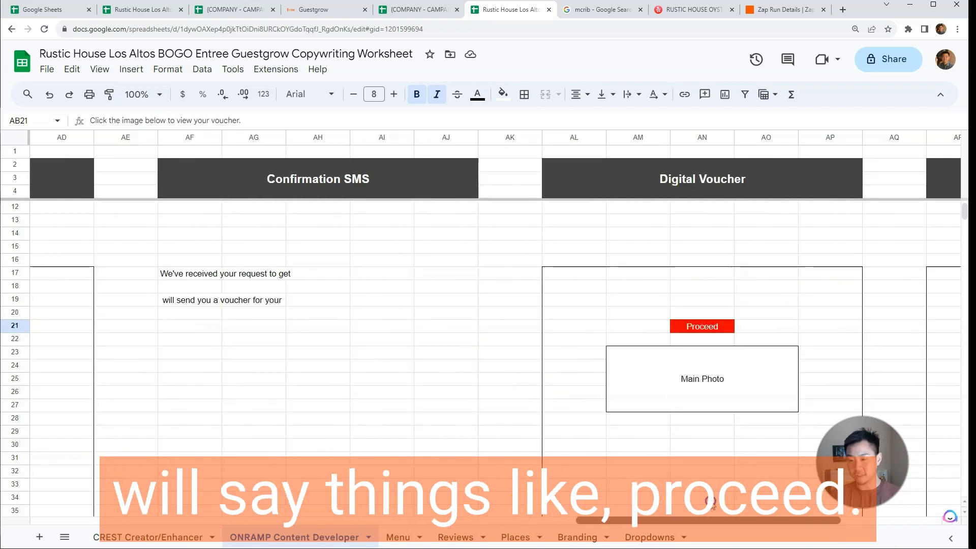
pyautogui.click(702, 326)
pyautogui.moveTo(607, 521); pyautogui.dragTo(59, 528)
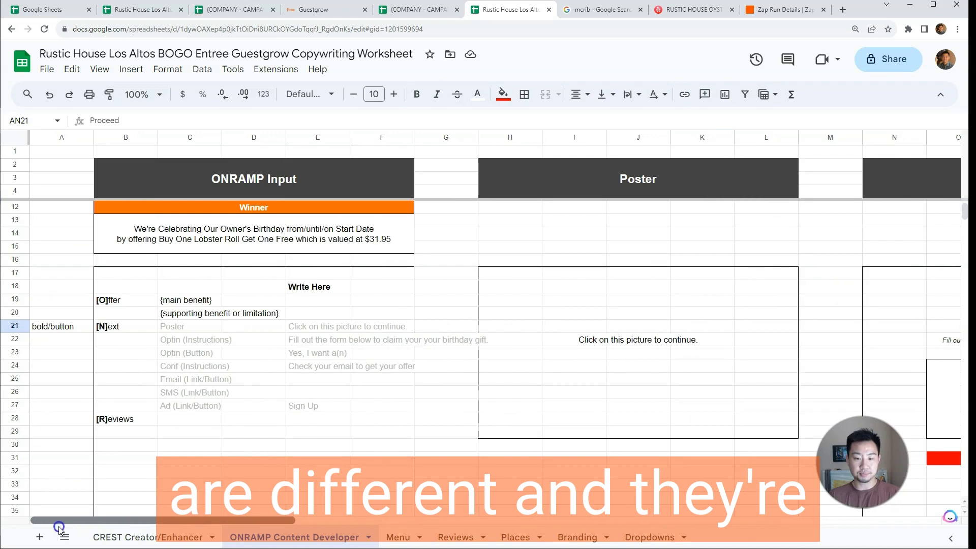
# Scroll down the Reviews and About rows, checking column E cells E26 through E39
pyautogui.click(319, 392)
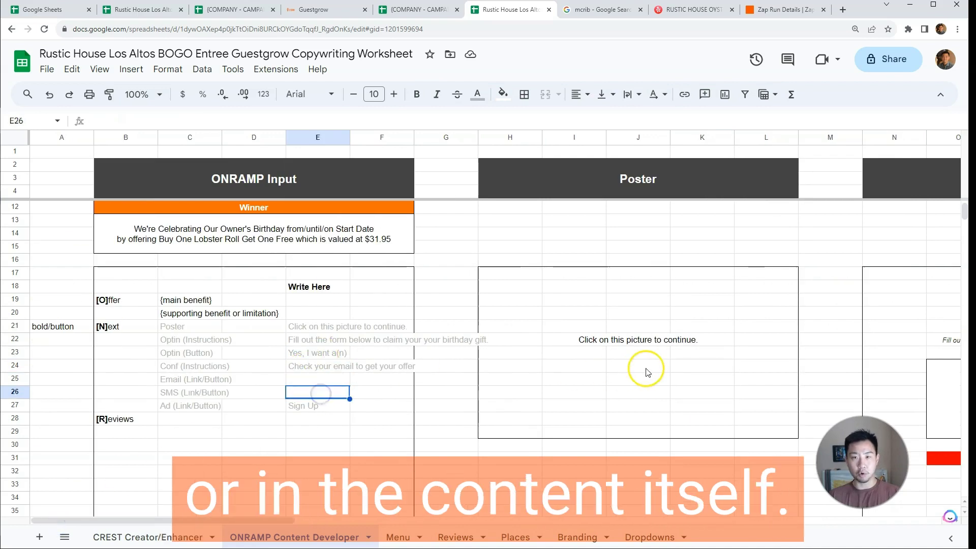
pyautogui.click(323, 420)
pyautogui.scroll(-3, 321, 432)
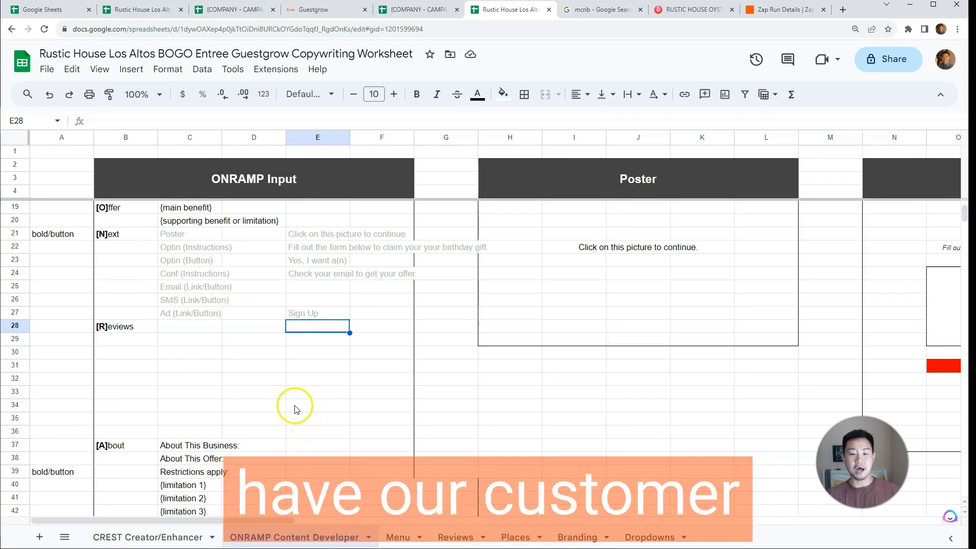
pyautogui.scroll(-1, 297, 409)
pyautogui.scroll(-1, 299, 399)
pyautogui.click(301, 365)
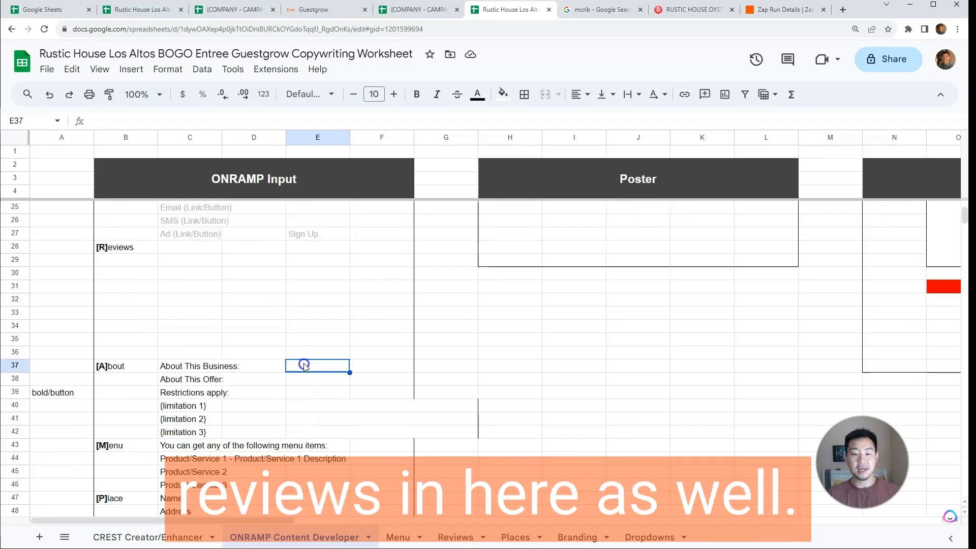
pyautogui.scroll(-1, 303, 395)
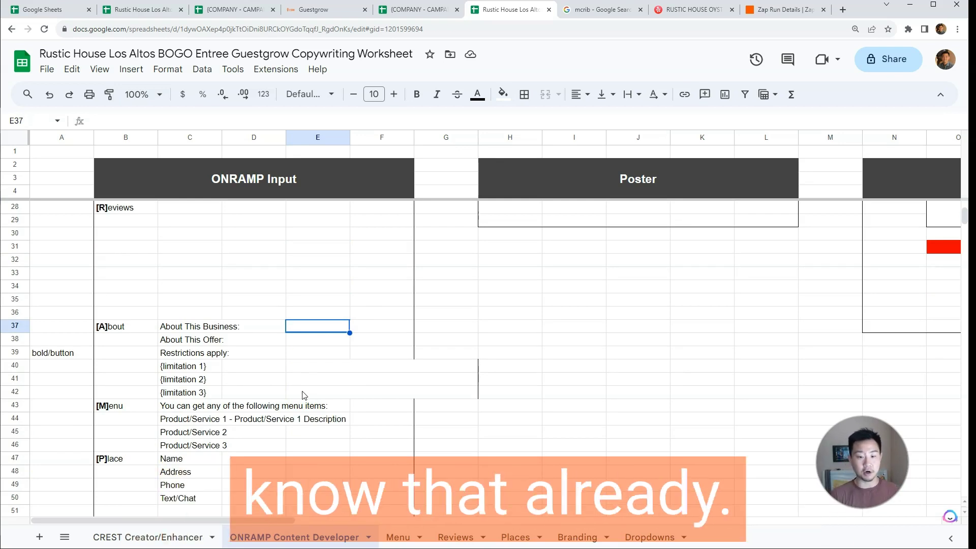
pyautogui.click(289, 339)
pyautogui.click(298, 354)
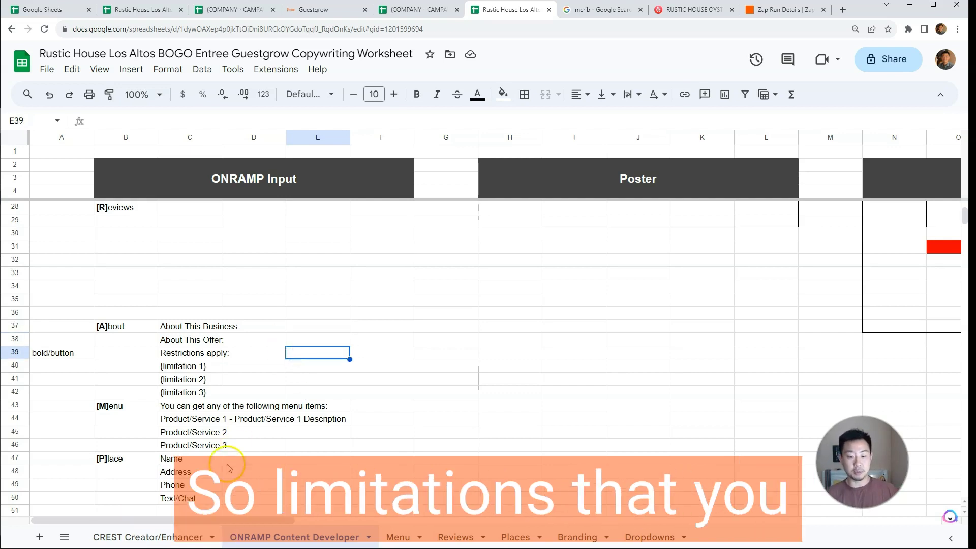
# Compare Offer 3's restriction lines on CREST Creator/Enhancer with the limitation and Menu cells E43–E44
pyautogui.click(155, 537)
pyautogui.scroll(3, 365, 365)
pyautogui.moveTo(488, 271); pyautogui.dragTo(539, 298)
pyautogui.click(323, 535)
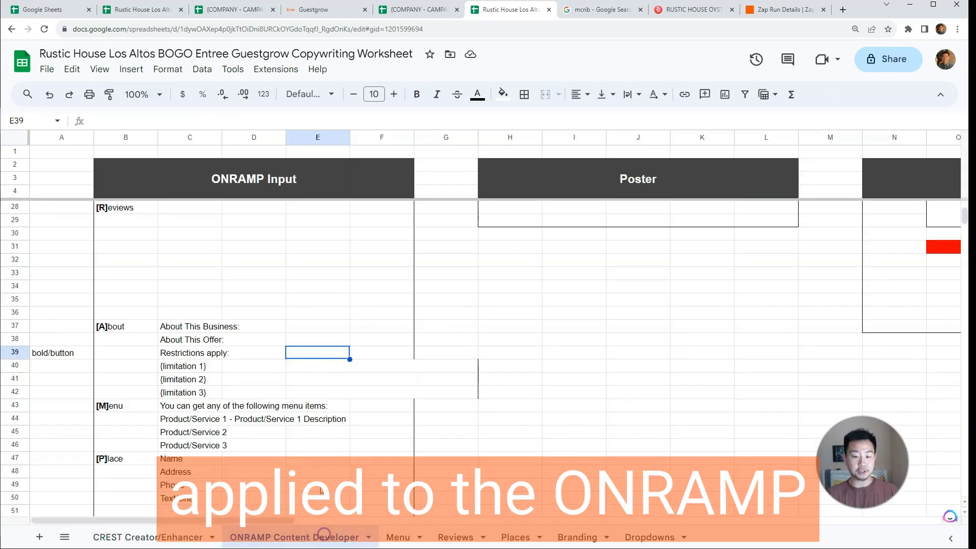
pyautogui.click(315, 391)
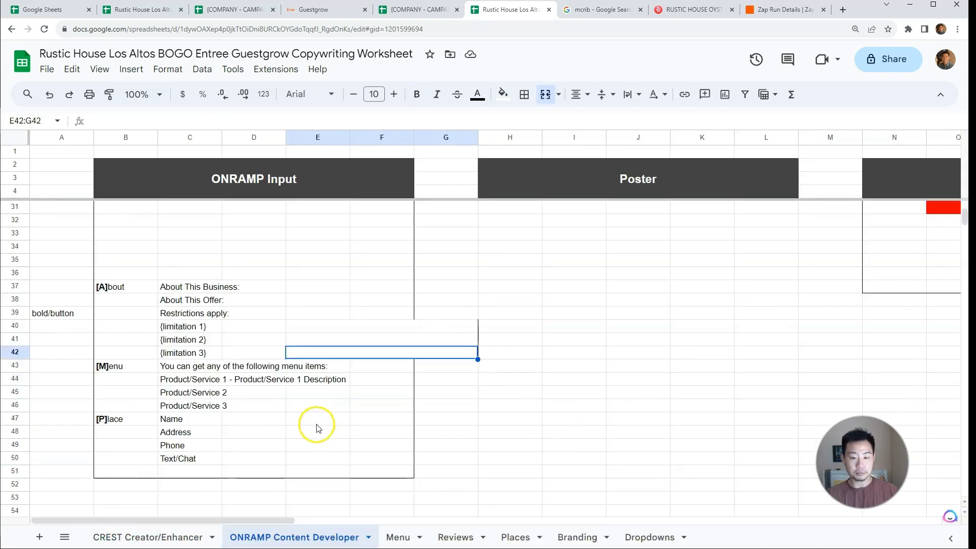
pyautogui.scroll(-1, 318, 406)
pyautogui.click(315, 365)
pyautogui.click(316, 380)
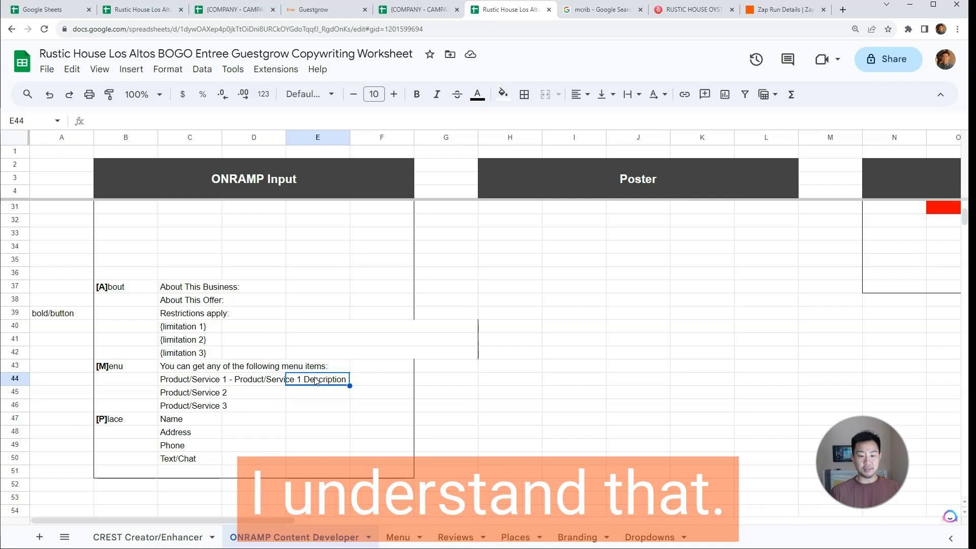
pyautogui.click(175, 536)
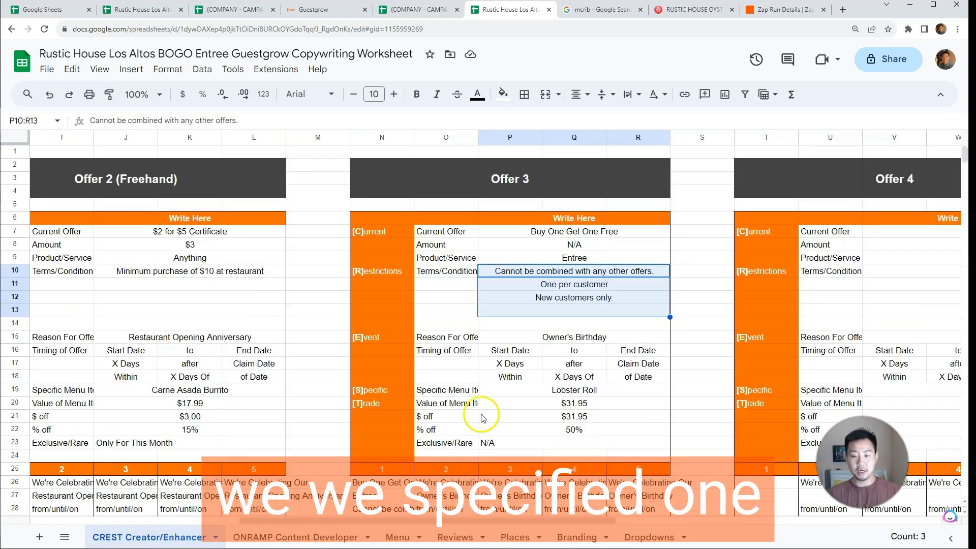
# Check Offer 3's Lobster Roll menu item in P19, then go back to ONRAMP Content Developer
pyautogui.click(515, 388)
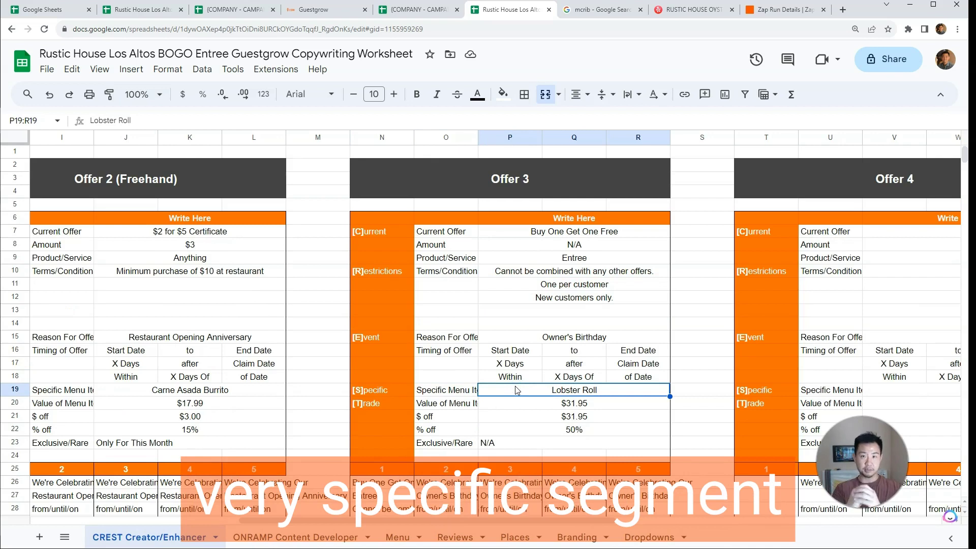
pyautogui.click(324, 535)
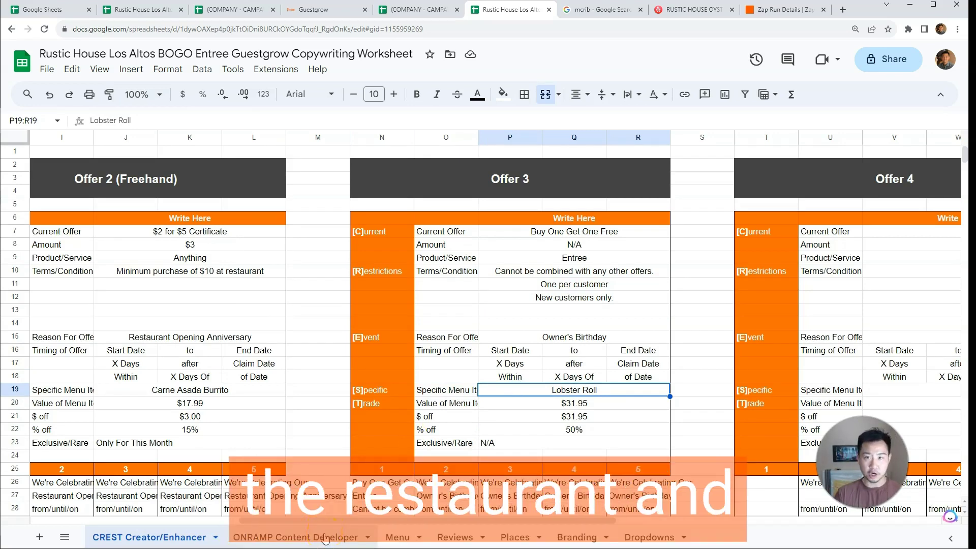
pyautogui.click(325, 536)
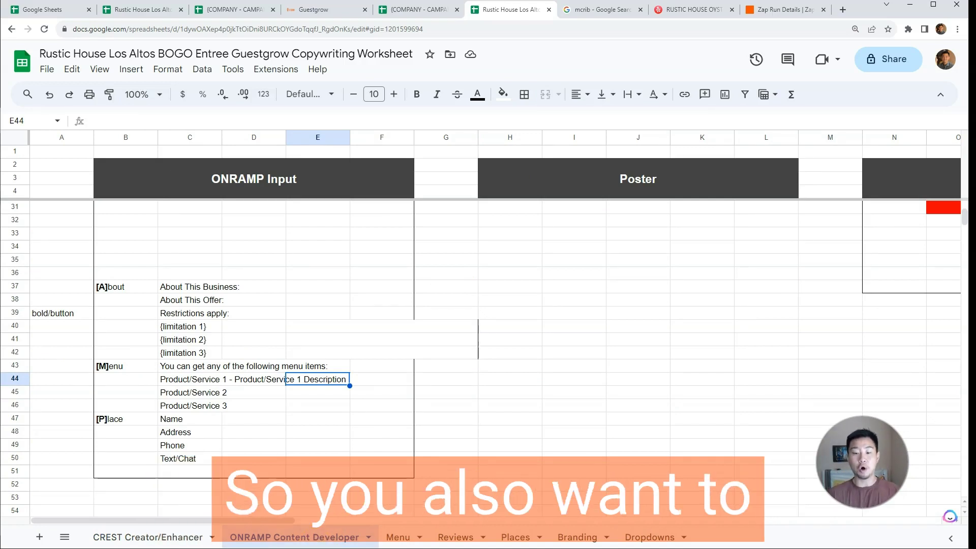
pyautogui.click(301, 390)
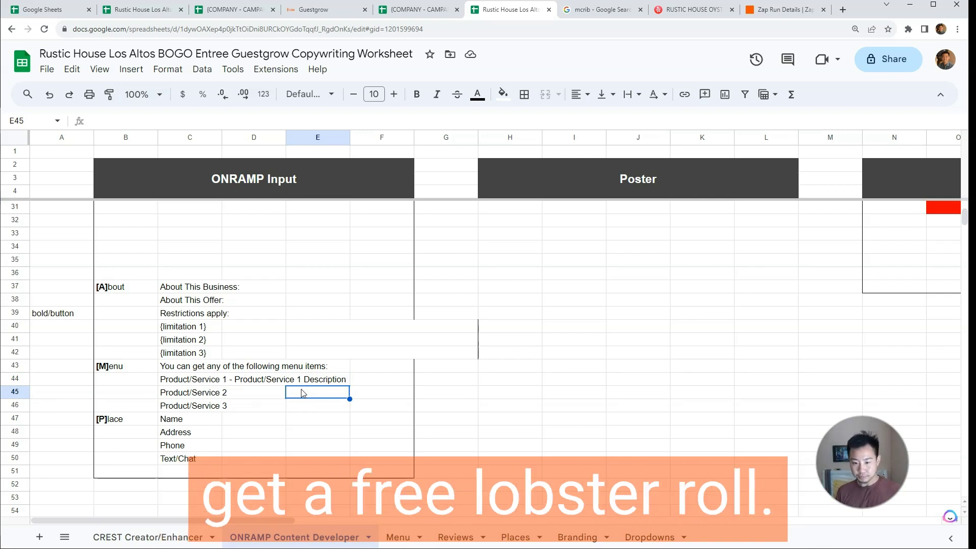
pyautogui.click(309, 379)
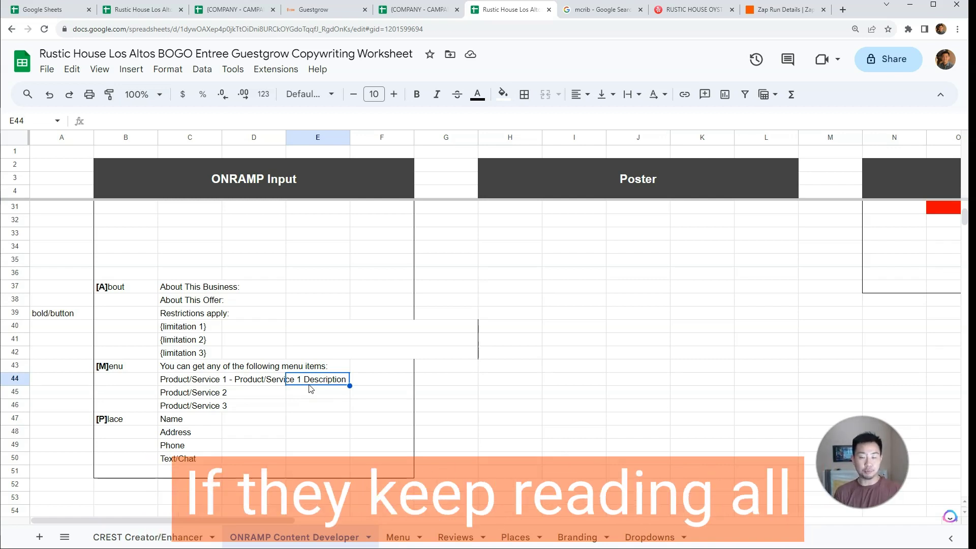
pyautogui.click(309, 391)
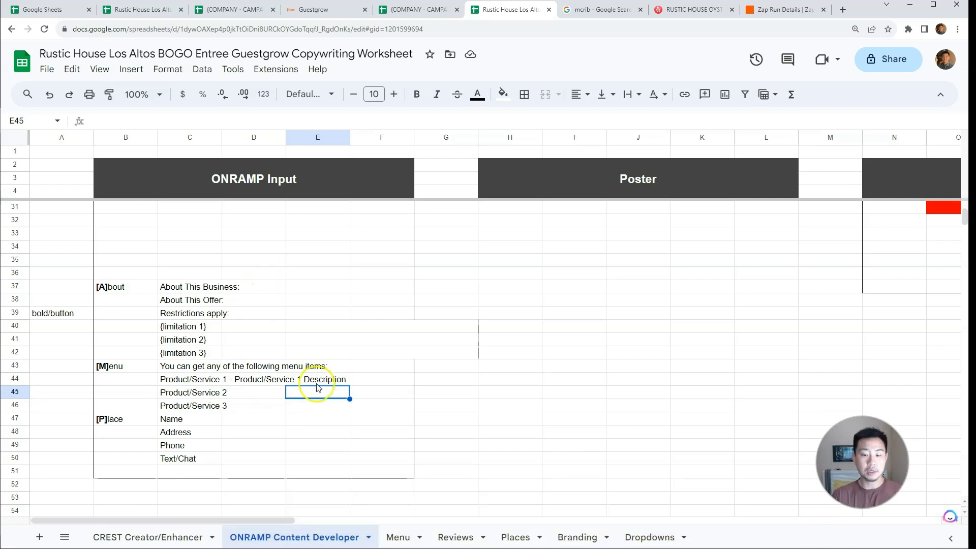
pyautogui.click(316, 424)
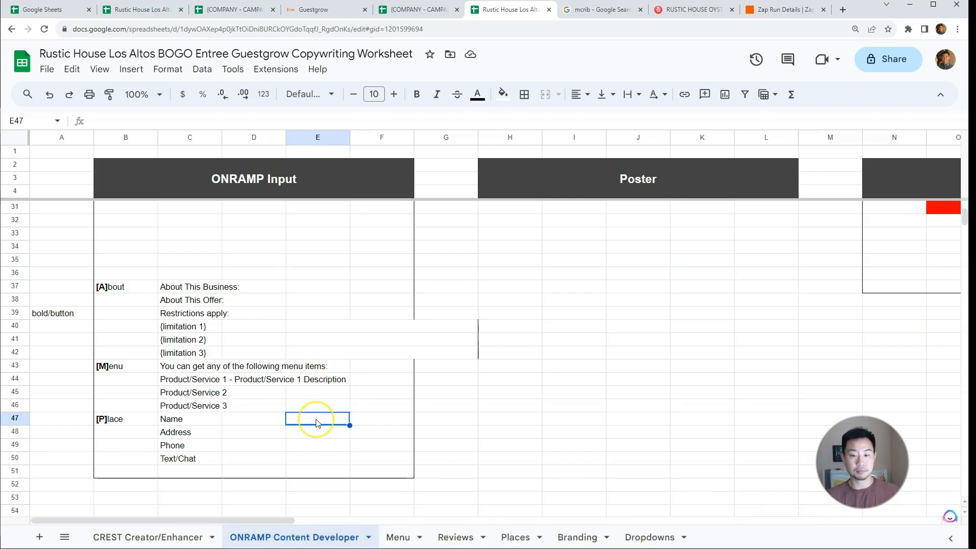
# Scroll up to row 5 to show the resource links and select cell G10
pyautogui.scroll(9, 317, 424)
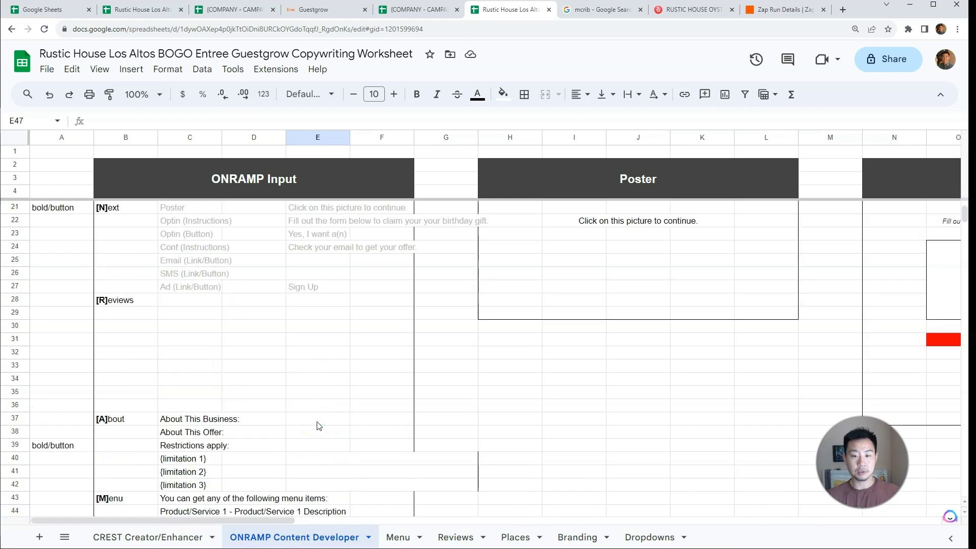
pyautogui.click(428, 279)
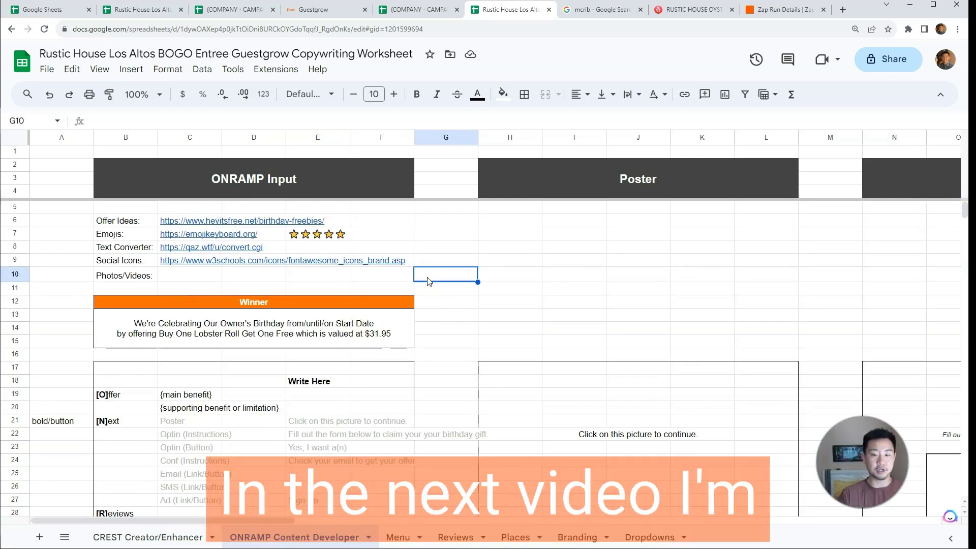